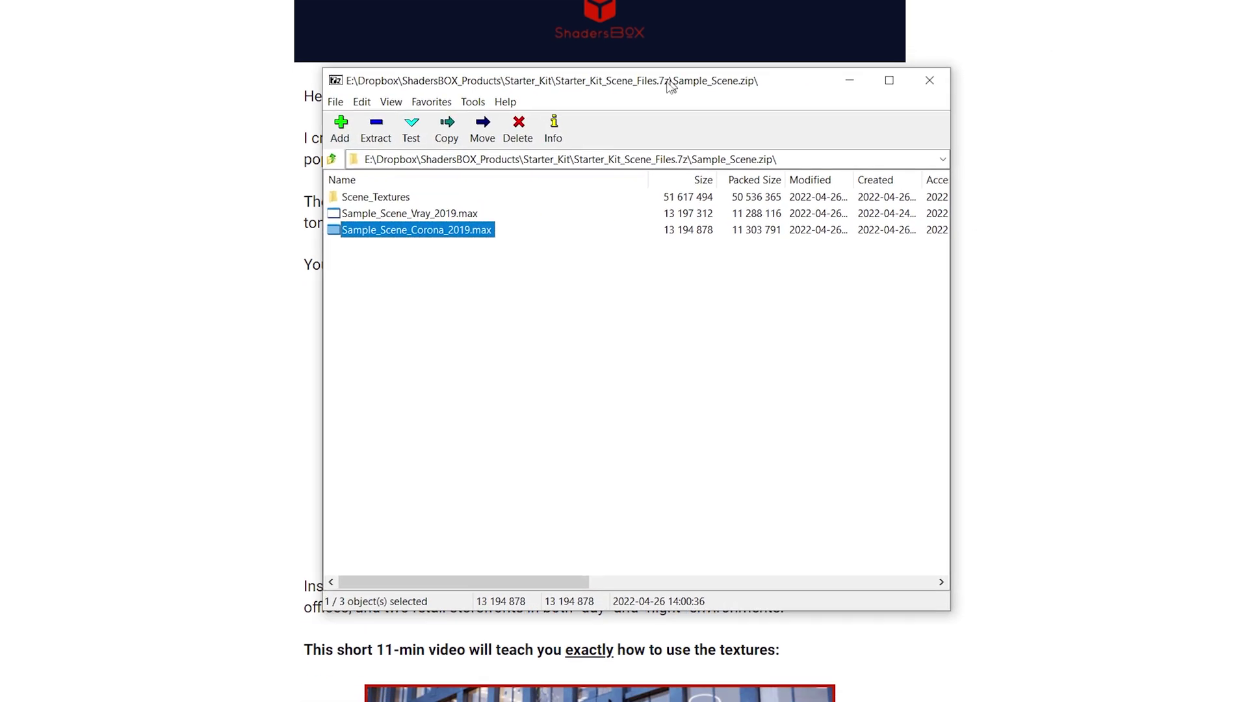
Bring the 7-Zip window with Sample_Scene.zip fully into view over the welcome page.
left_click_drag(1132, 71, 647, 127)
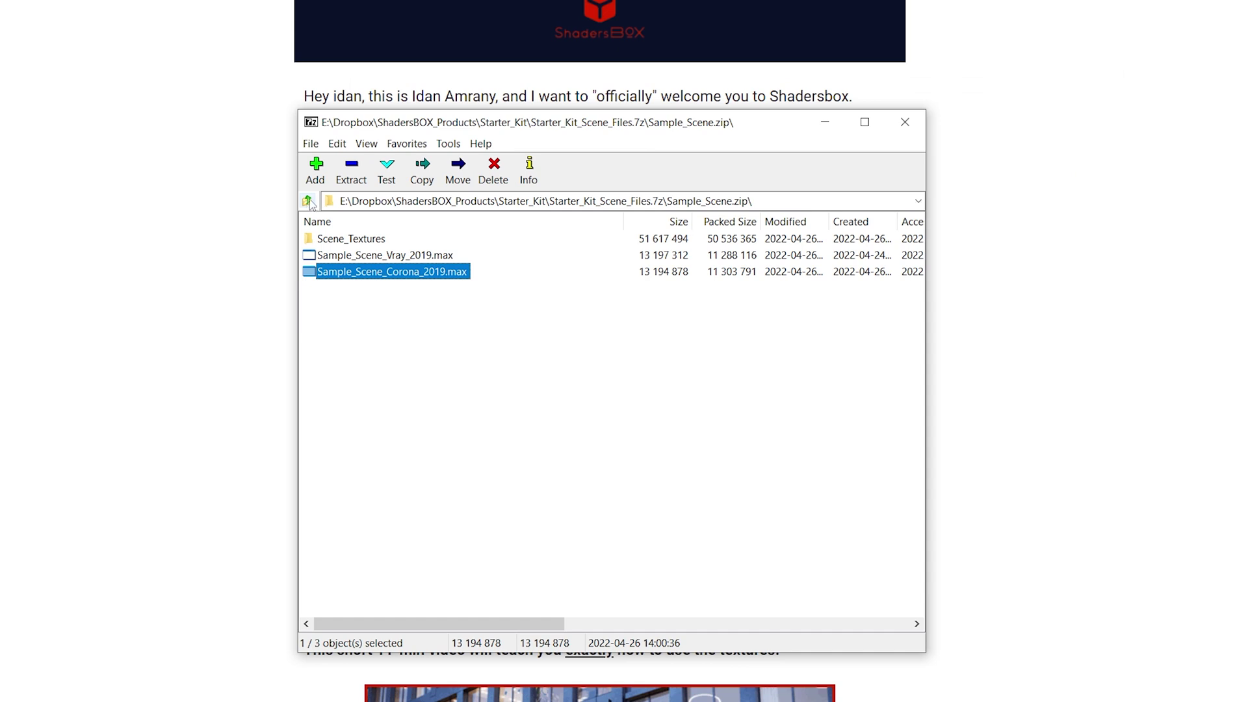
List Sample_Scene.zip's contents in 7-Zip, then move the window aside to the right.
left_click(308, 201)
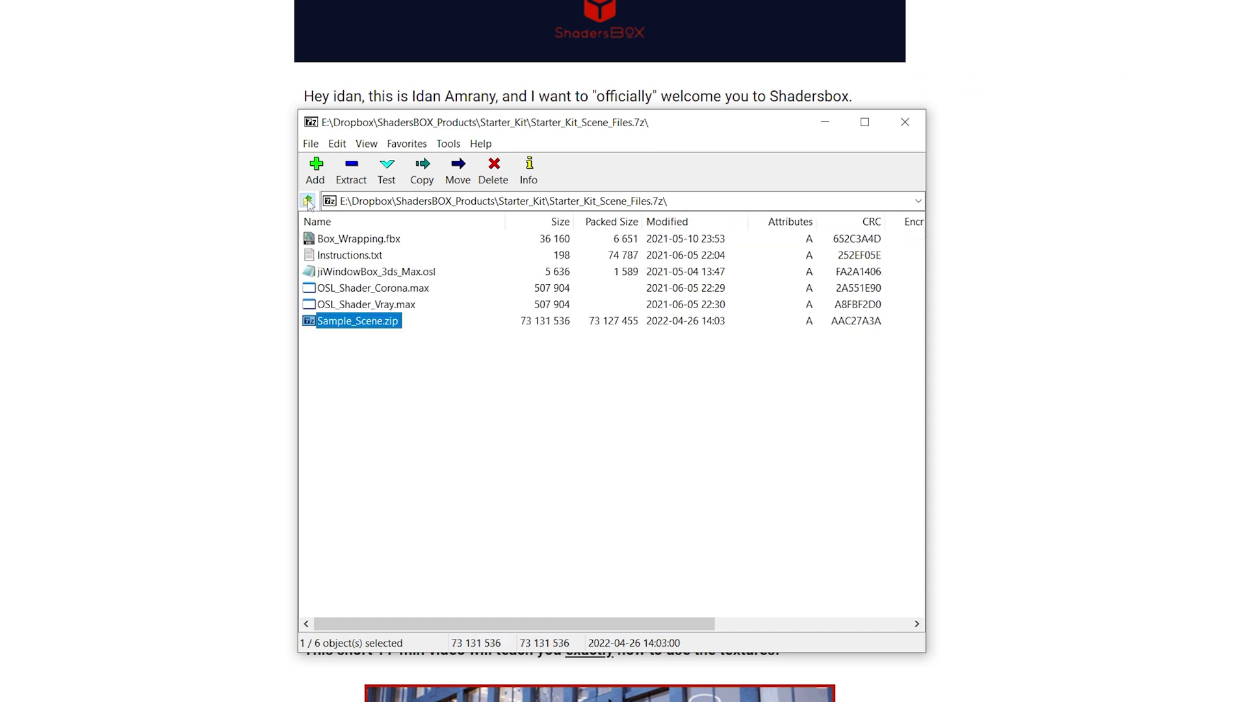
double_click(358, 326)
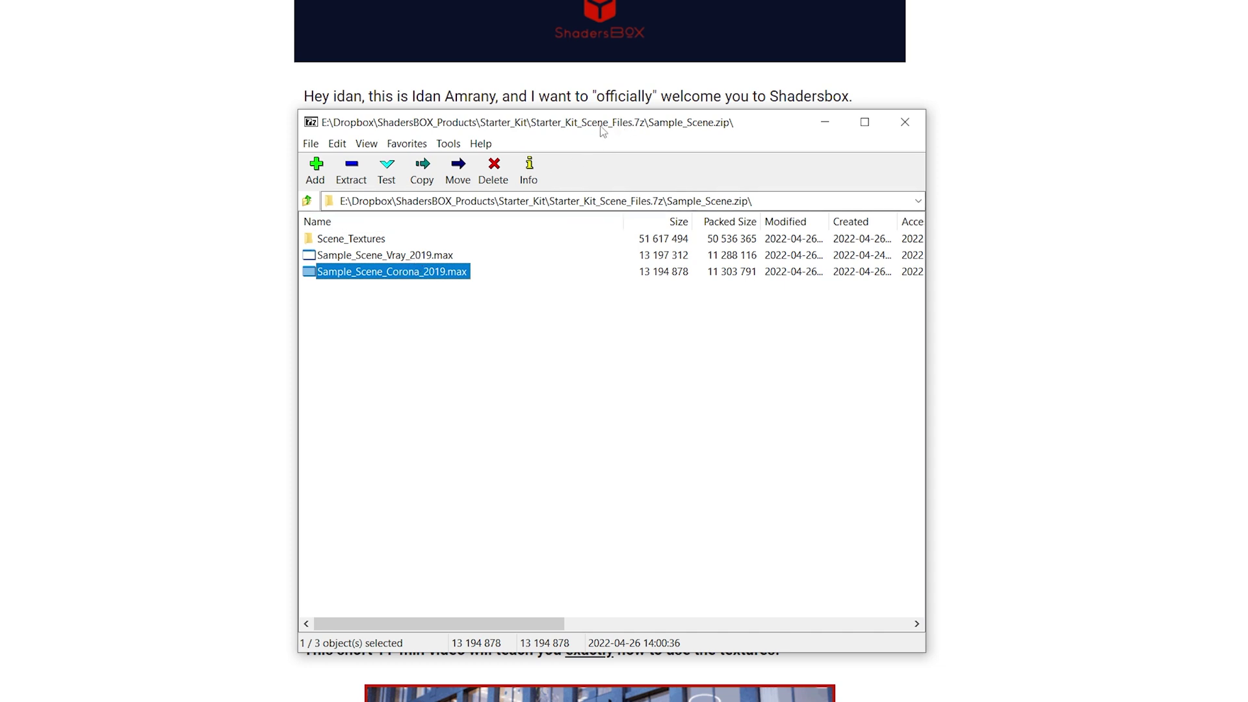
left_click_drag(615, 137, 1243, 127)
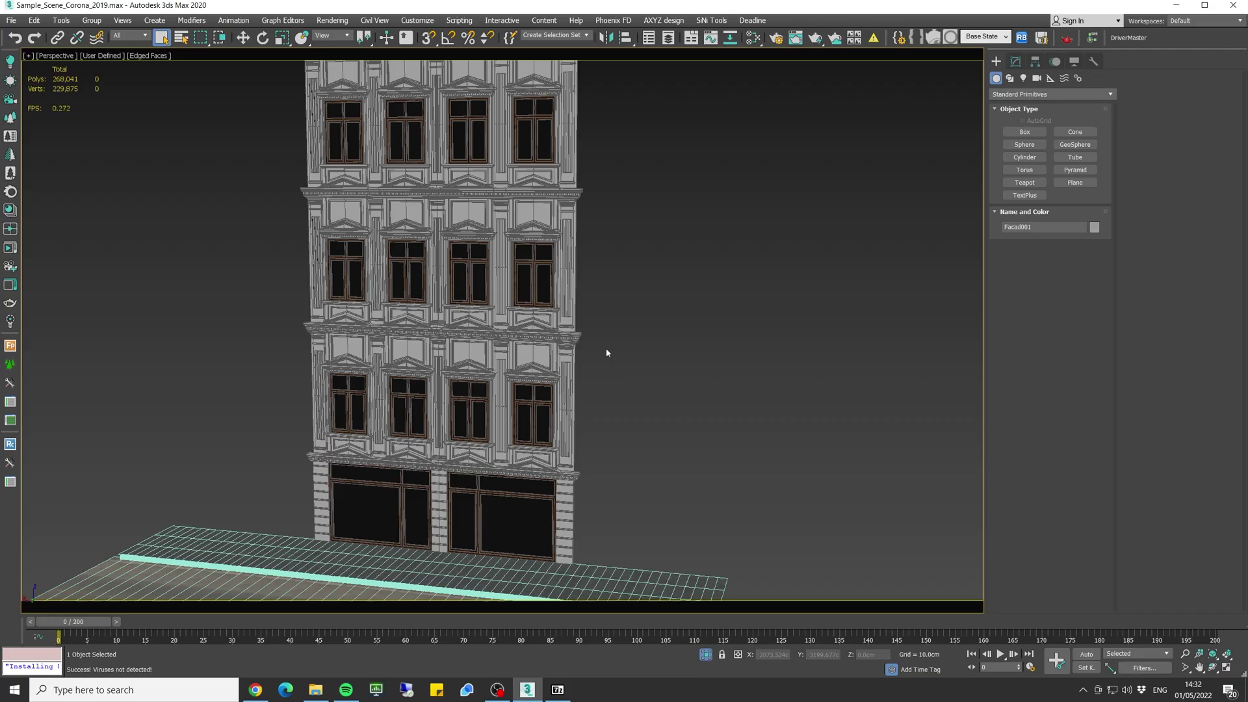
Slide the selected window planes off the facade along X and set them back over the windows.
left_click(607, 349)
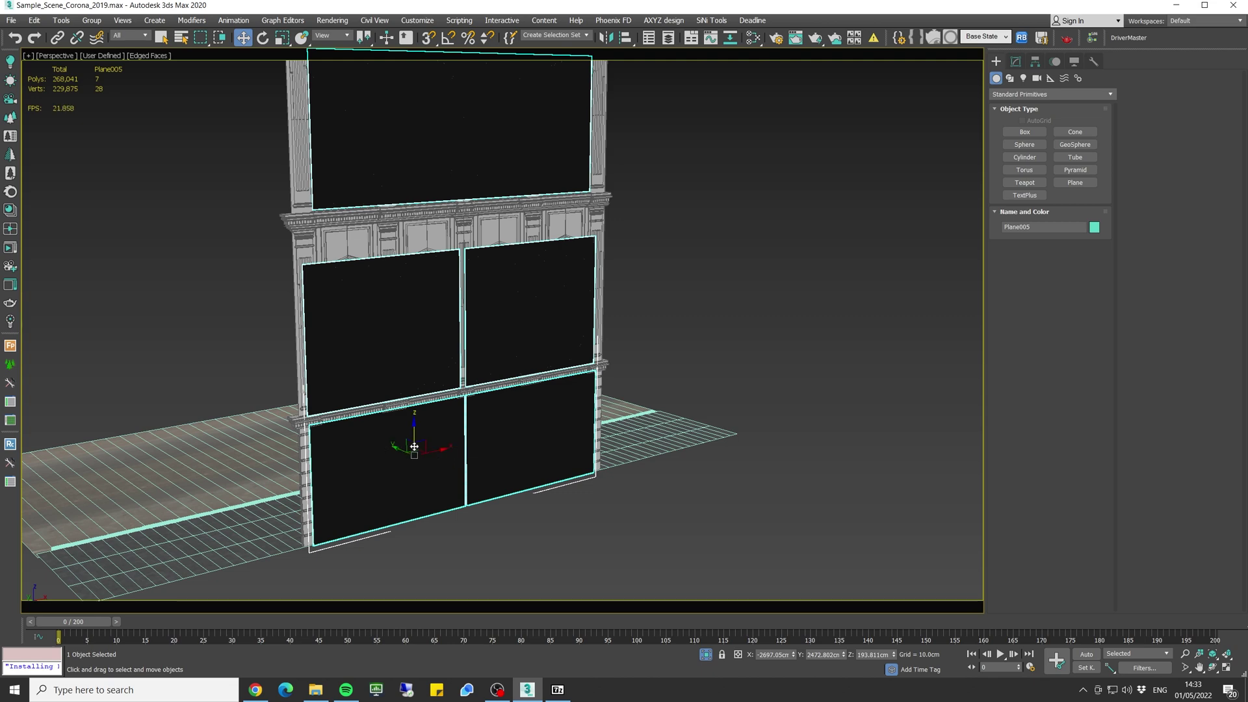
middle_click_drag(482, 417, 488, 412, "alt")
mouse_move(488, 413)
left_mouse_down()
mouse_move(820, 409)
mouse_move(757, 410)
left_mouse_up()
middle_click_drag(758, 410, 670, 388, "alt")
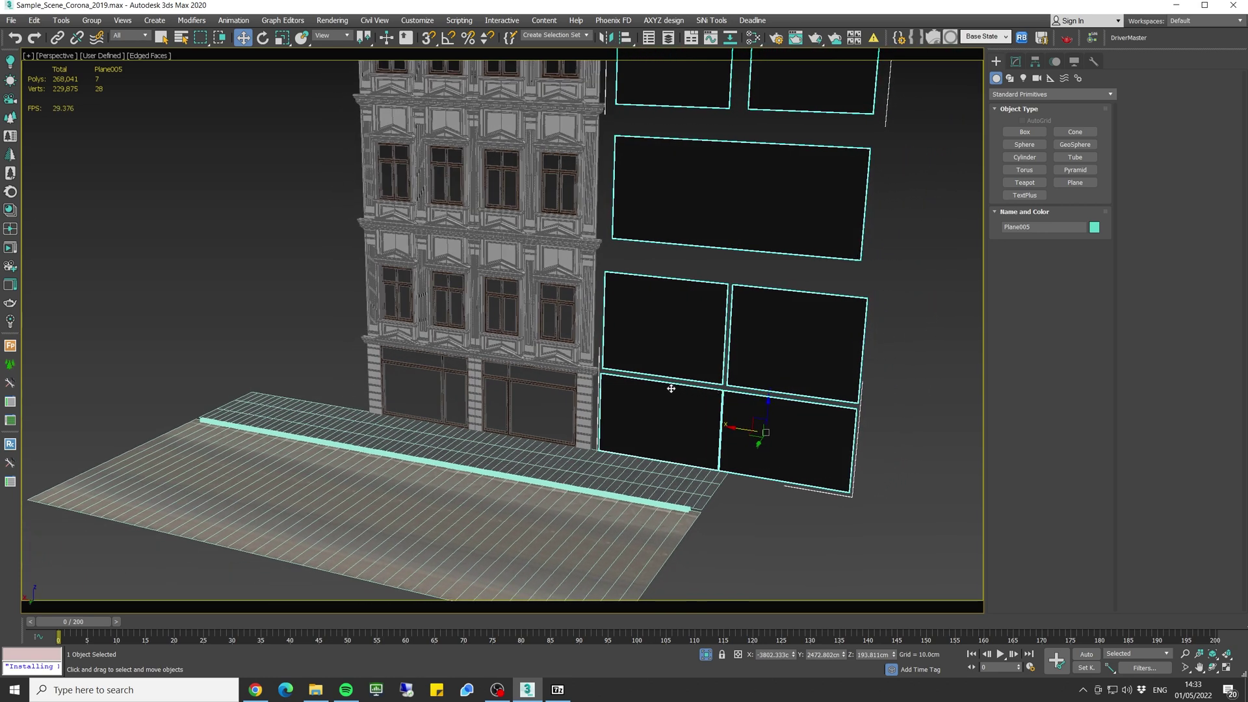
left_click_drag(739, 426, 509, 373)
middle_click_drag(510, 372, 751, 76, "alt")
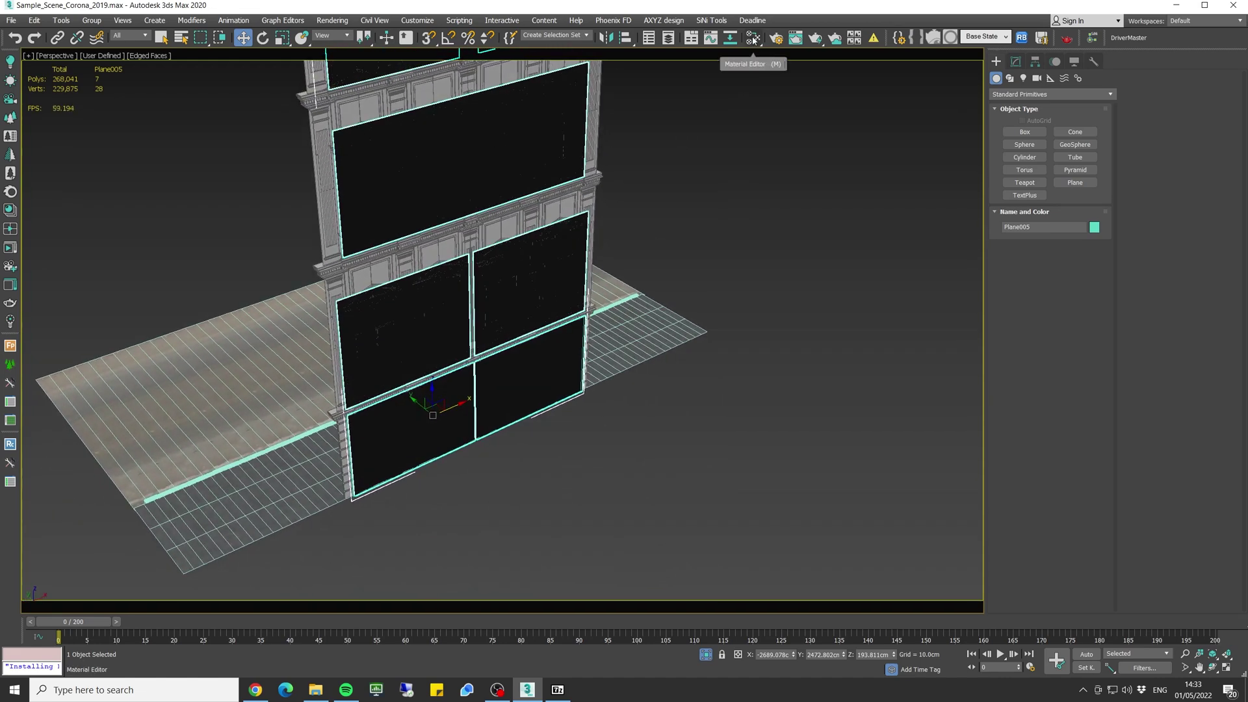
left_click(754, 39)
Maximize the Slate Material Editor and show the CoronaMultiMap and first OSL WindowBox map parameters.
left_click_drag(1114, 134, 656, 85)
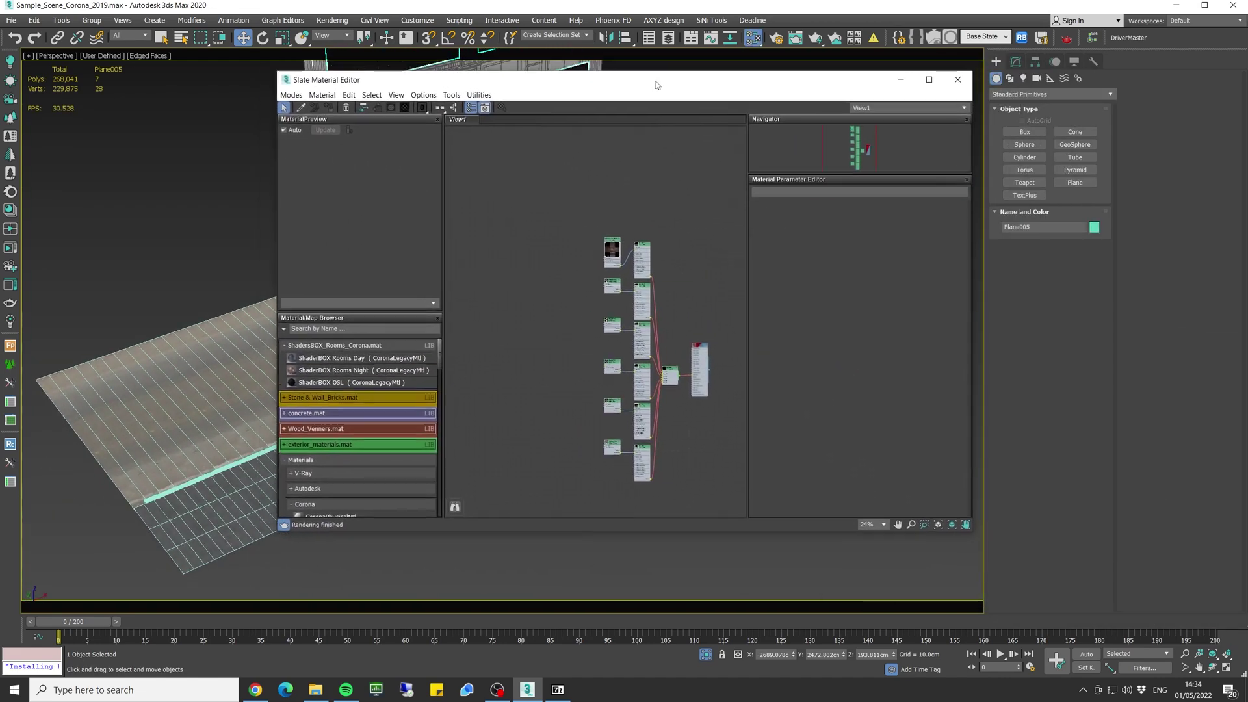
double_click(656, 86)
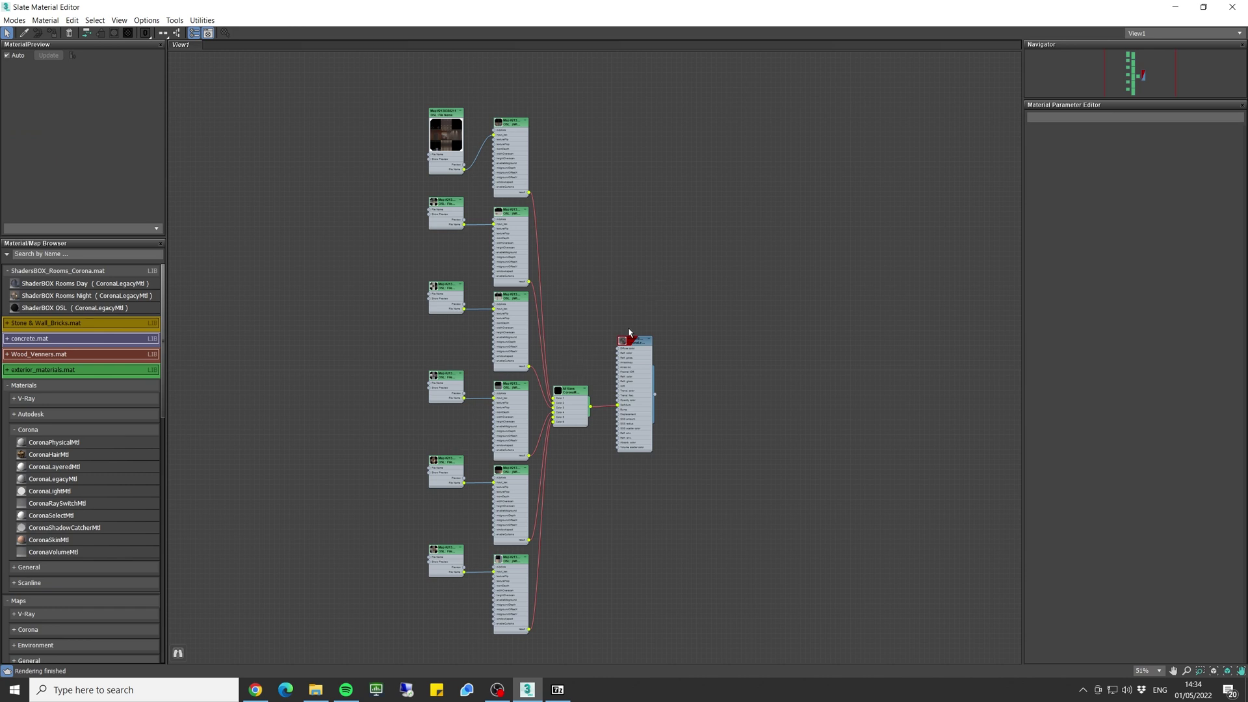
double_click(573, 394)
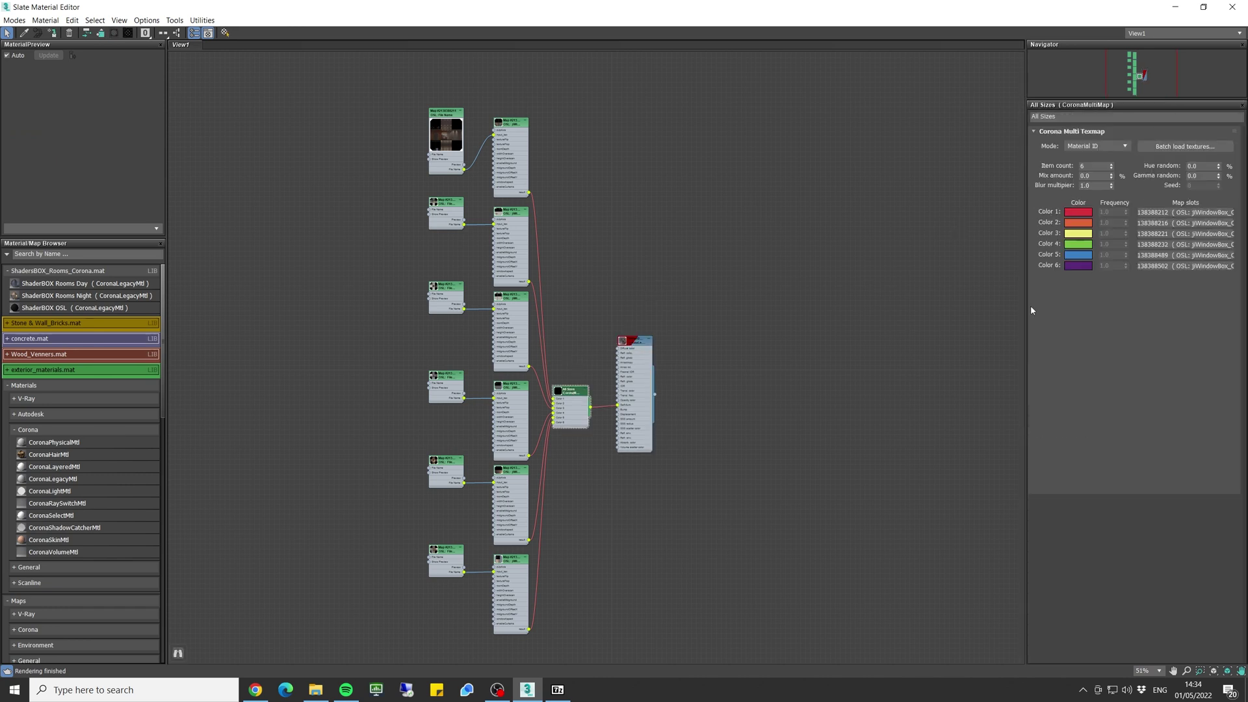
scroll(655, 431, "up", 2)
scroll(652, 425, "up", 4)
scroll(646, 415, "up", 2)
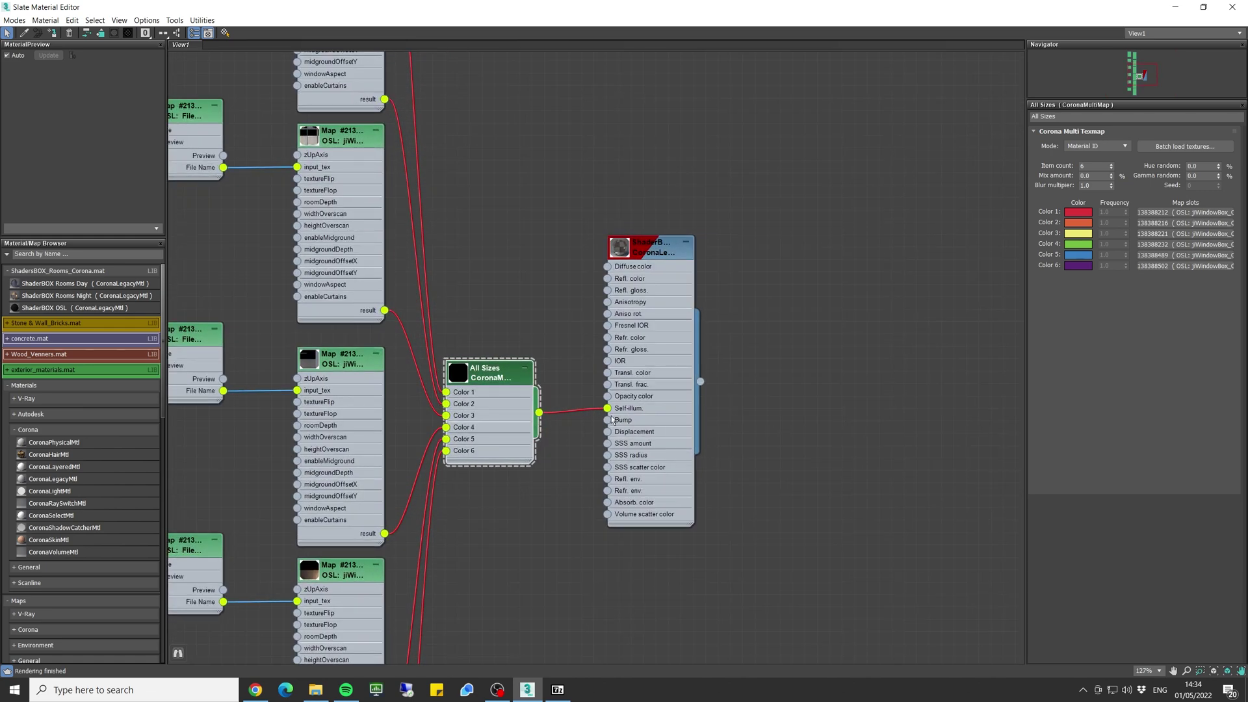
scroll(643, 413, "down", 2)
scroll(647, 478, "down", 2)
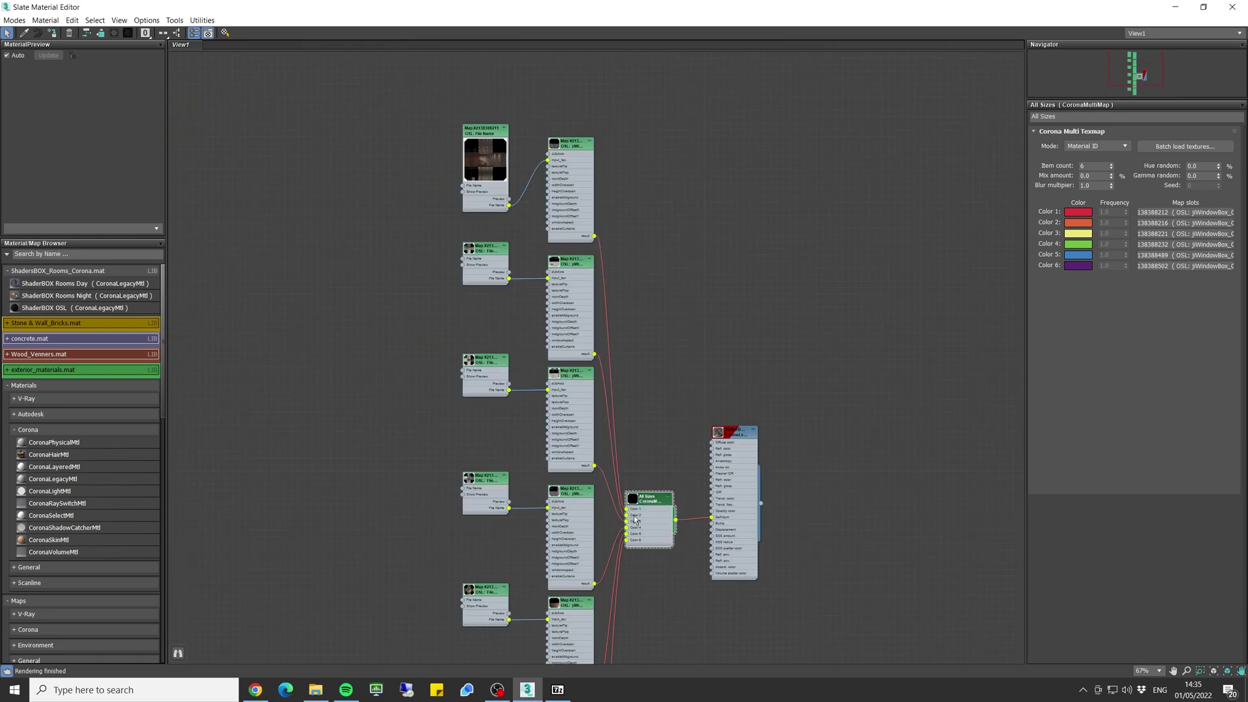
left_click(588, 186)
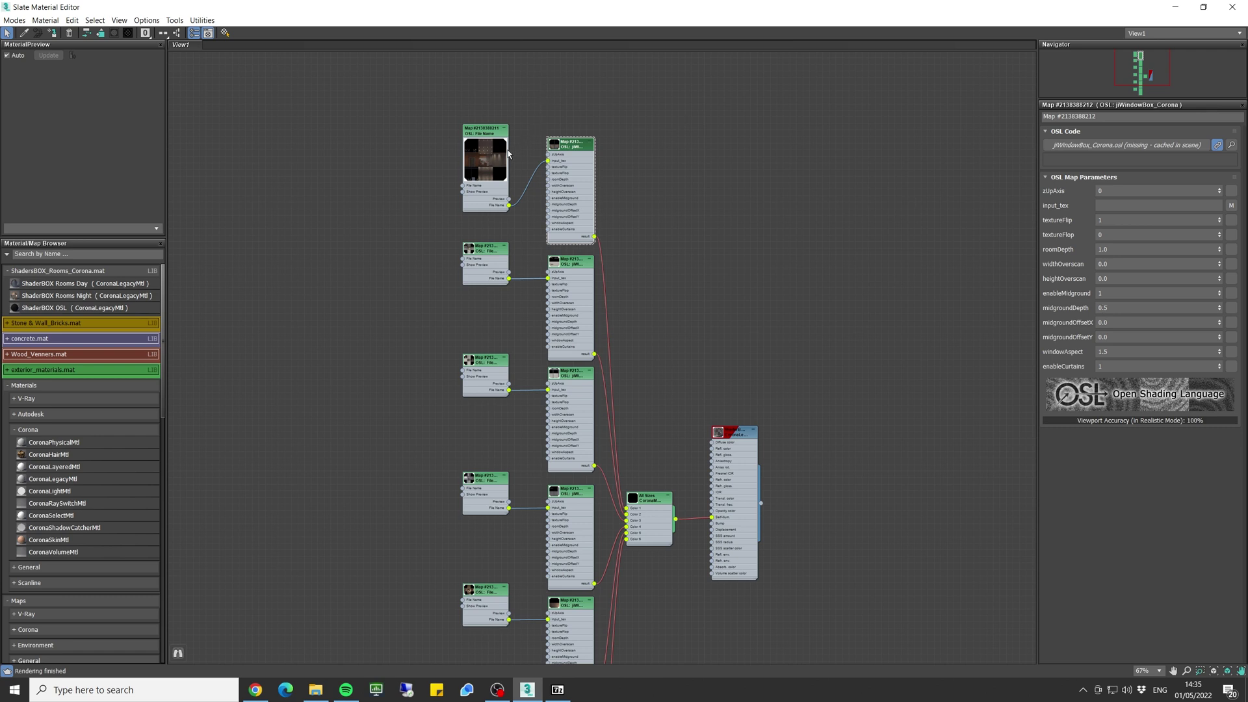
left_click(491, 131)
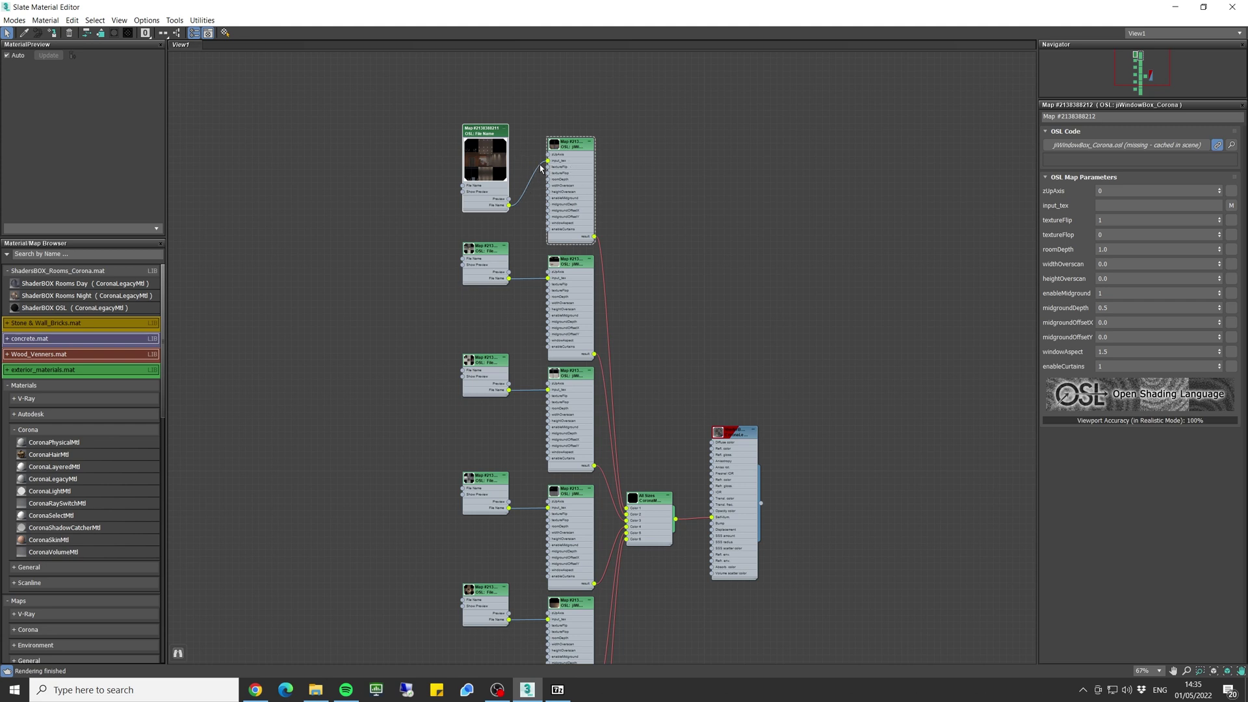
scroll(540, 167, "up", 5)
Enlarge the room texture's preview, then restore the material editor to a window.
double_click(453, 223)
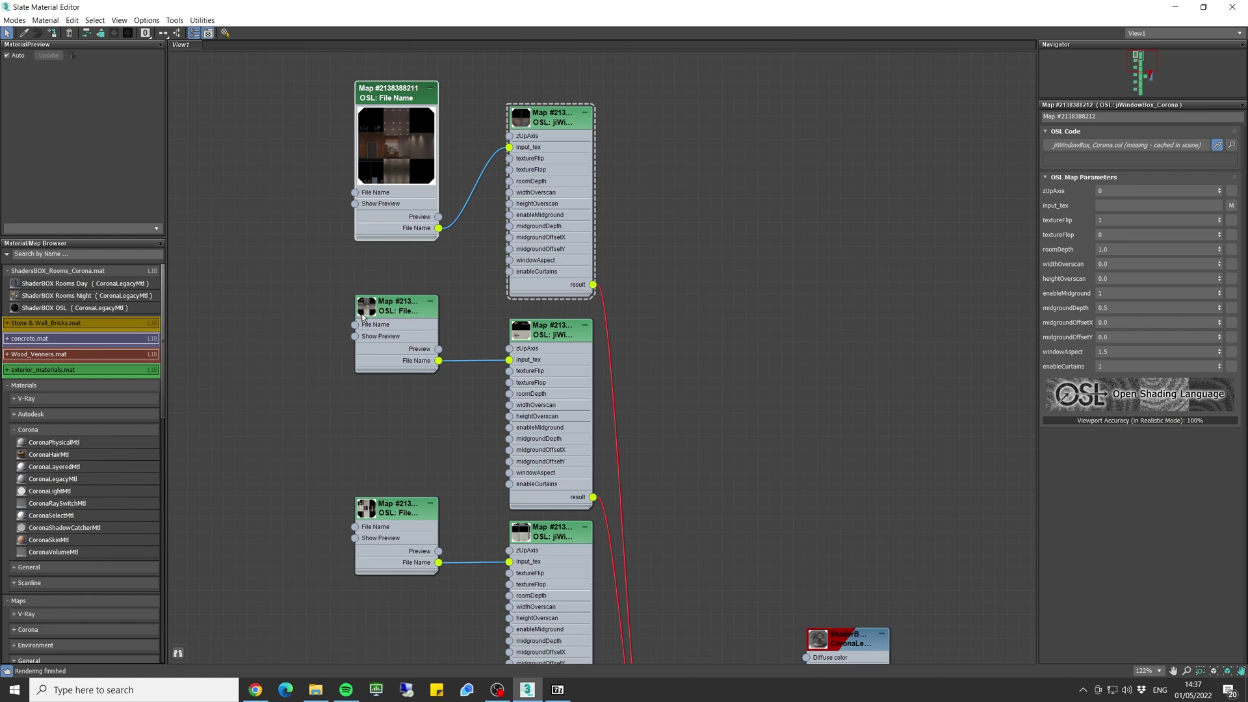
left_click(1203, 7)
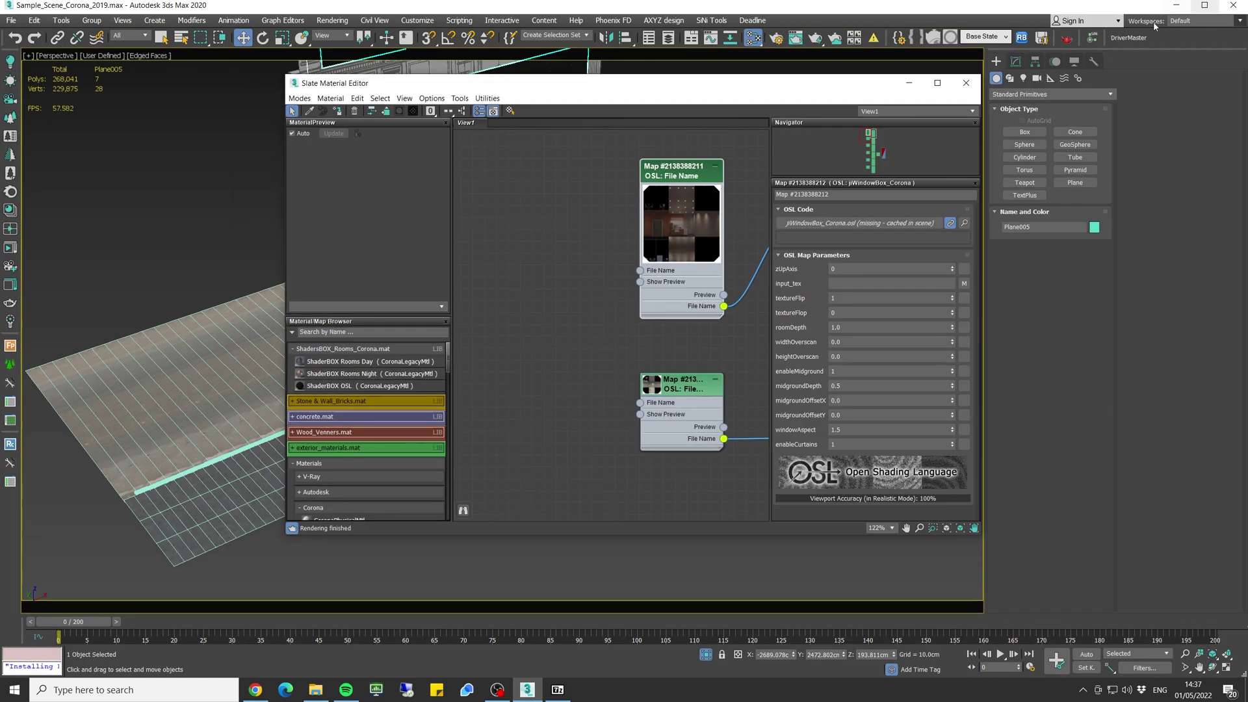
Review Configure Project Paths, then start the interactive Corona render with Shift+Q.
left_click(416, 21)
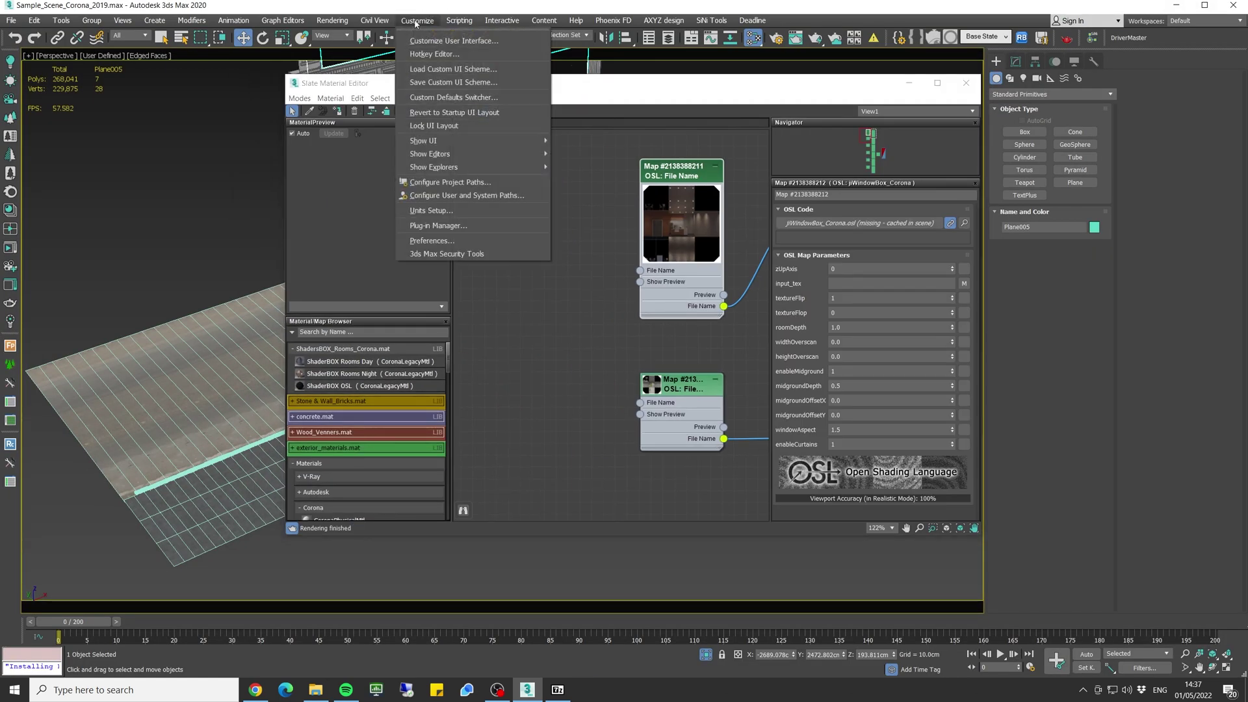
left_click(498, 187)
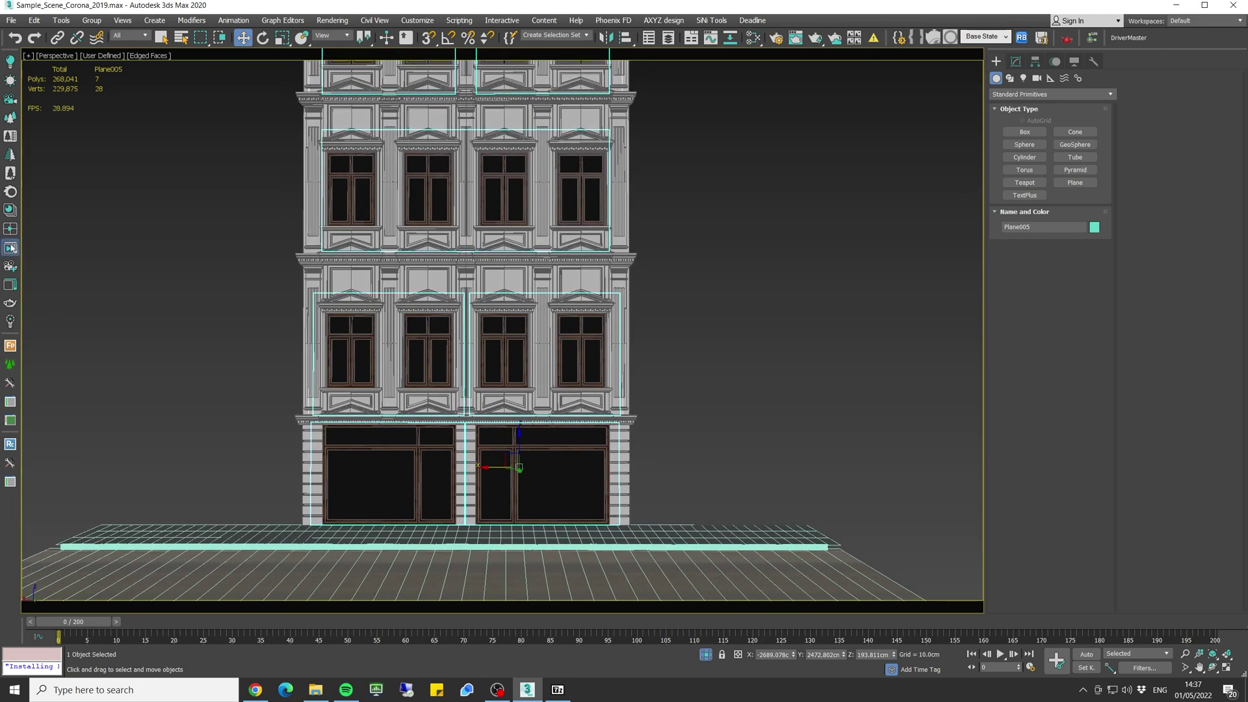
key("shift+q")
Move the frame buffer to the upper right and orbit the viewport around the storefronts and facade.
left_click_drag(846, 90, 879, 69)
middle_click_drag(468, 244, 664, 245, "alt")
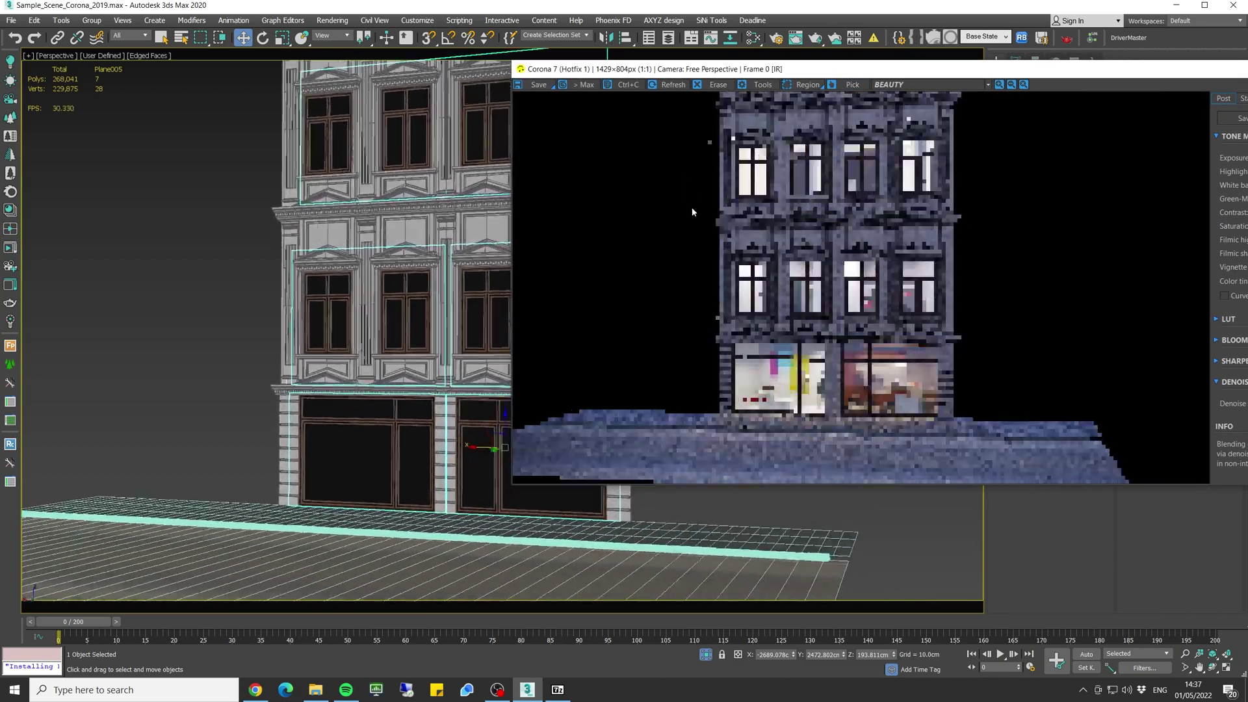
scroll(487, 365, "up", 5)
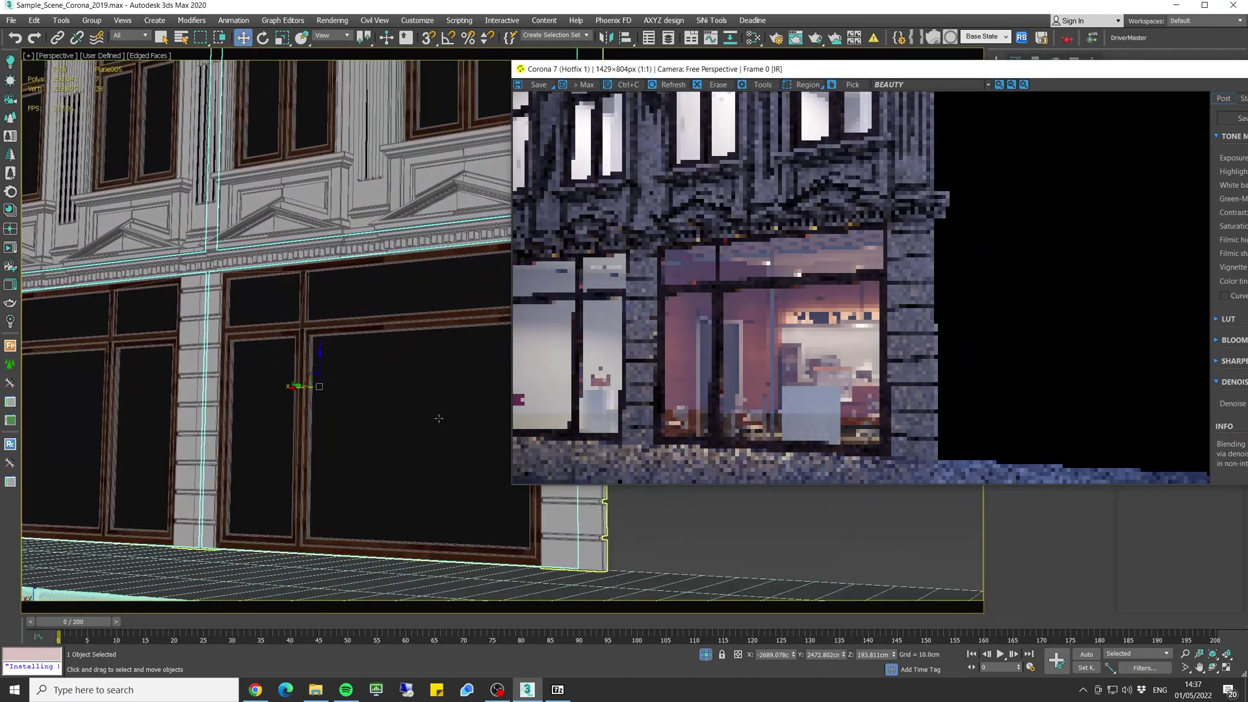
middle_click_drag(487, 366, 439, 417, "alt")
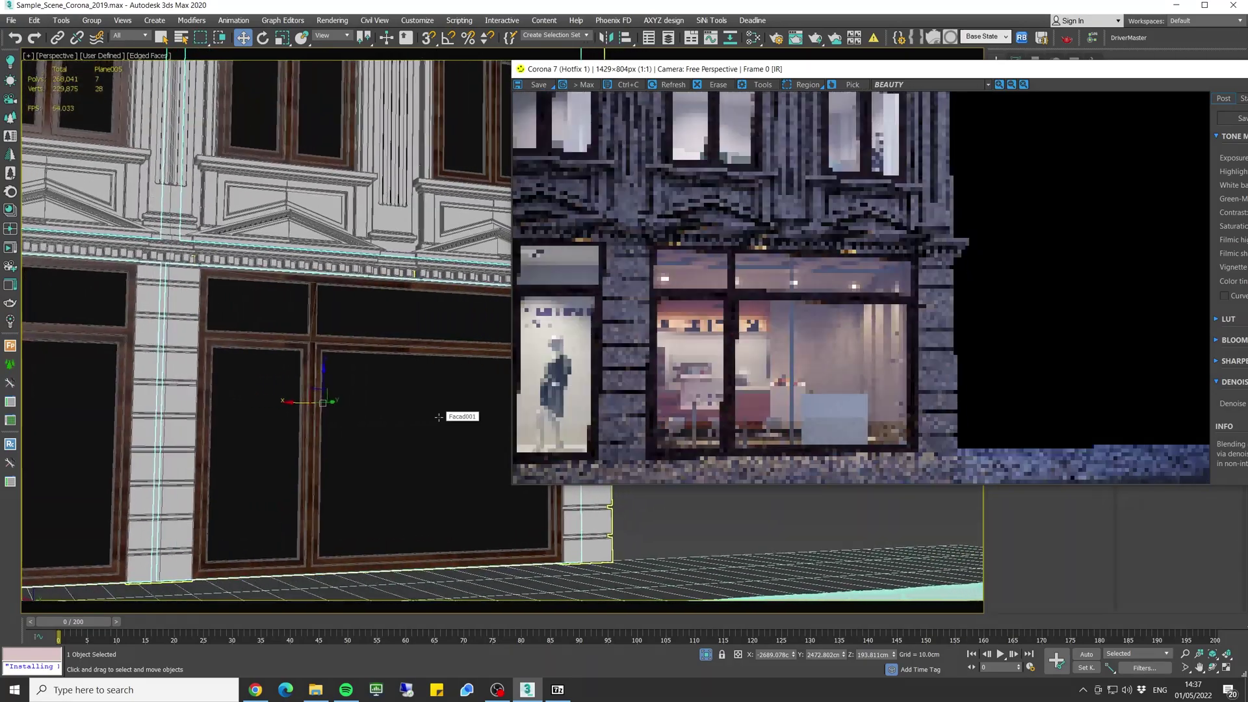
scroll(439, 417, "up", 2)
scroll(439, 416, "up", 2)
scroll(438, 417, "up", 2)
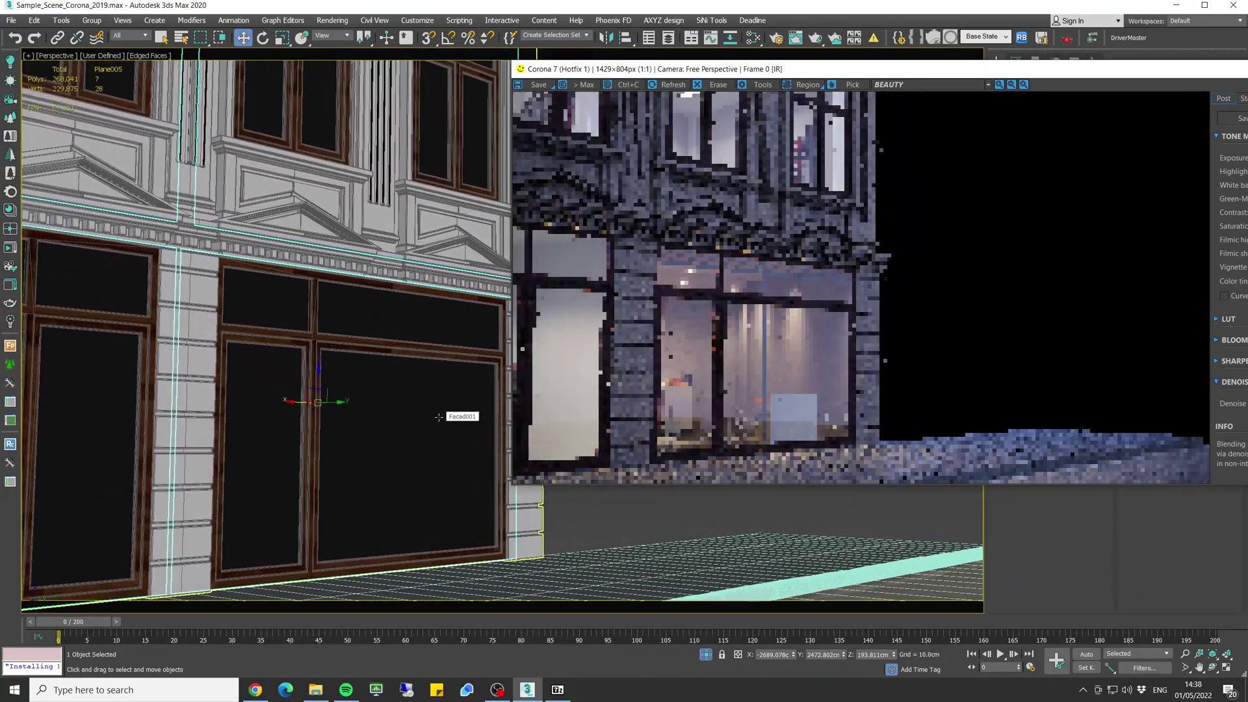
scroll(439, 417, "up", 2)
scroll(439, 416, "down", 3)
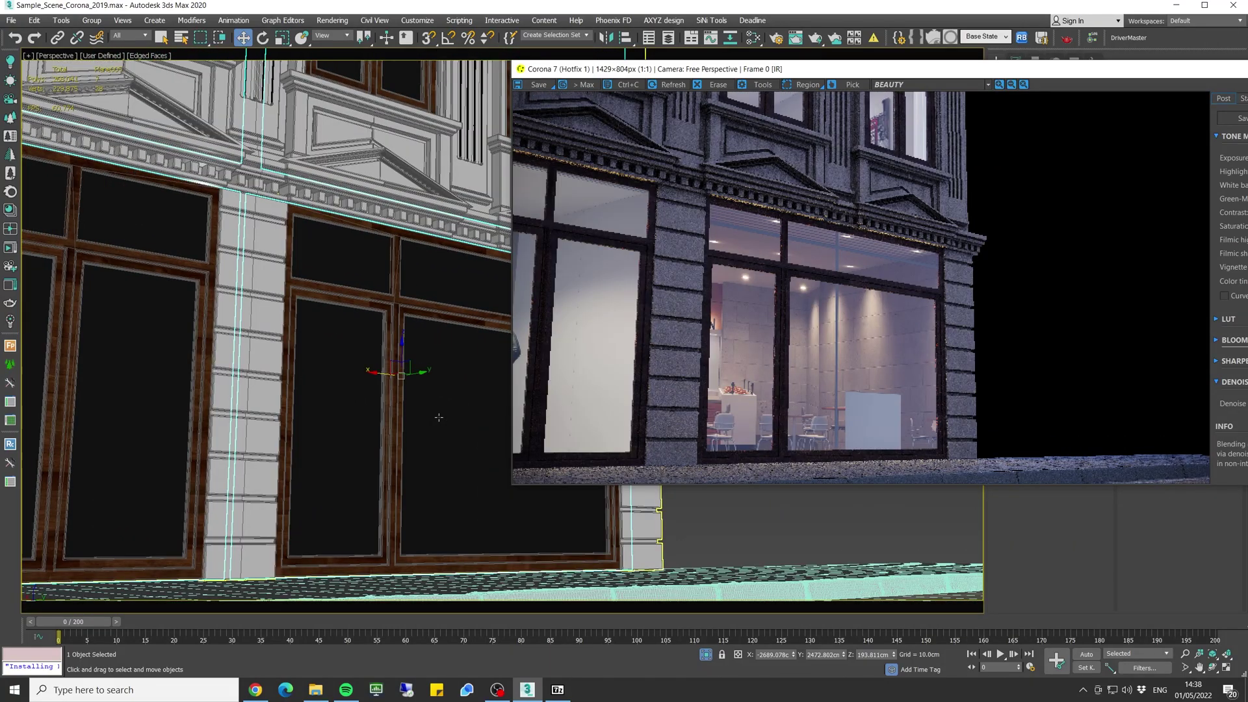
scroll(439, 416, "down", 2)
scroll(440, 416, "down", 2)
scroll(439, 416, "down", 2)
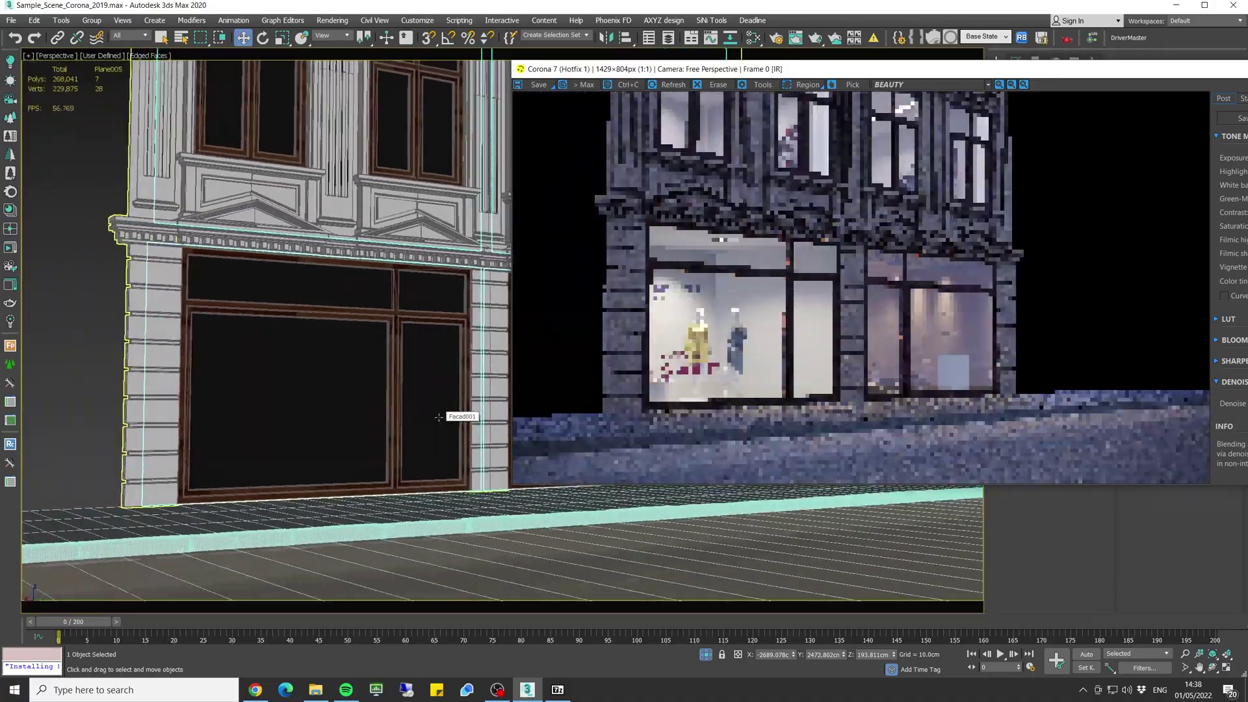
scroll(439, 417, "up", 1)
scroll(439, 417, "up", 2)
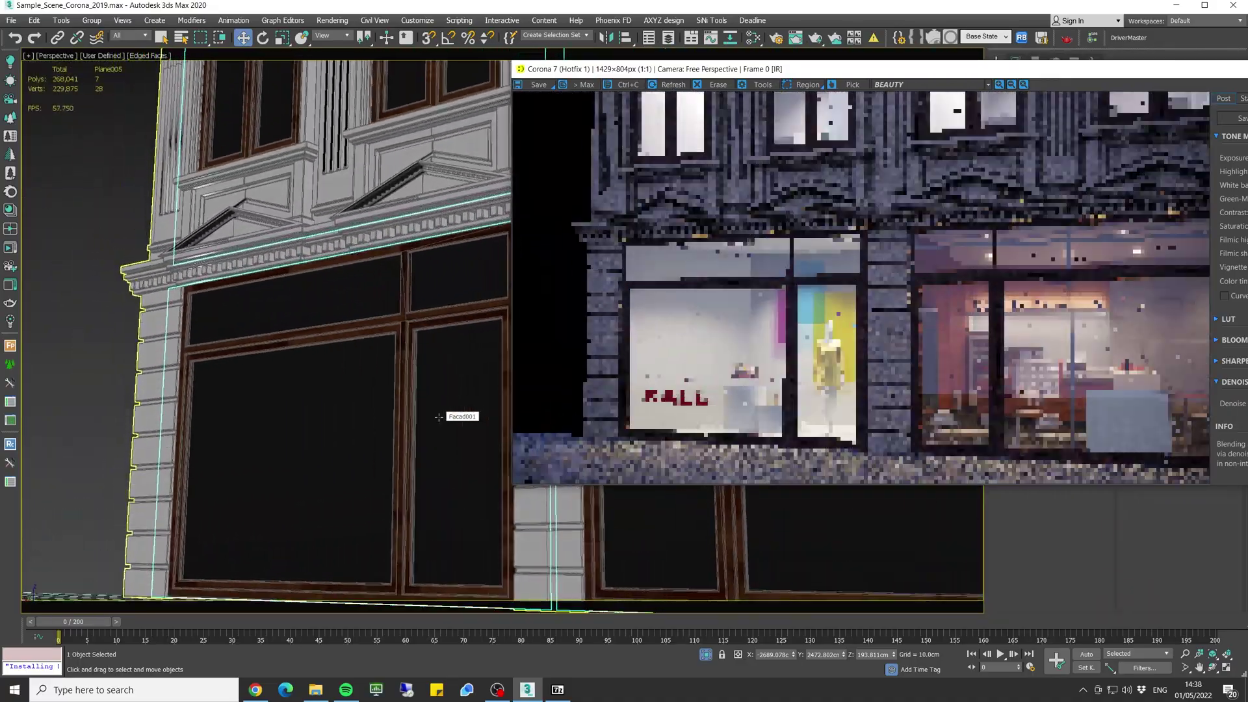
scroll(439, 416, "up", 1)
scroll(455, 421, "up", 1)
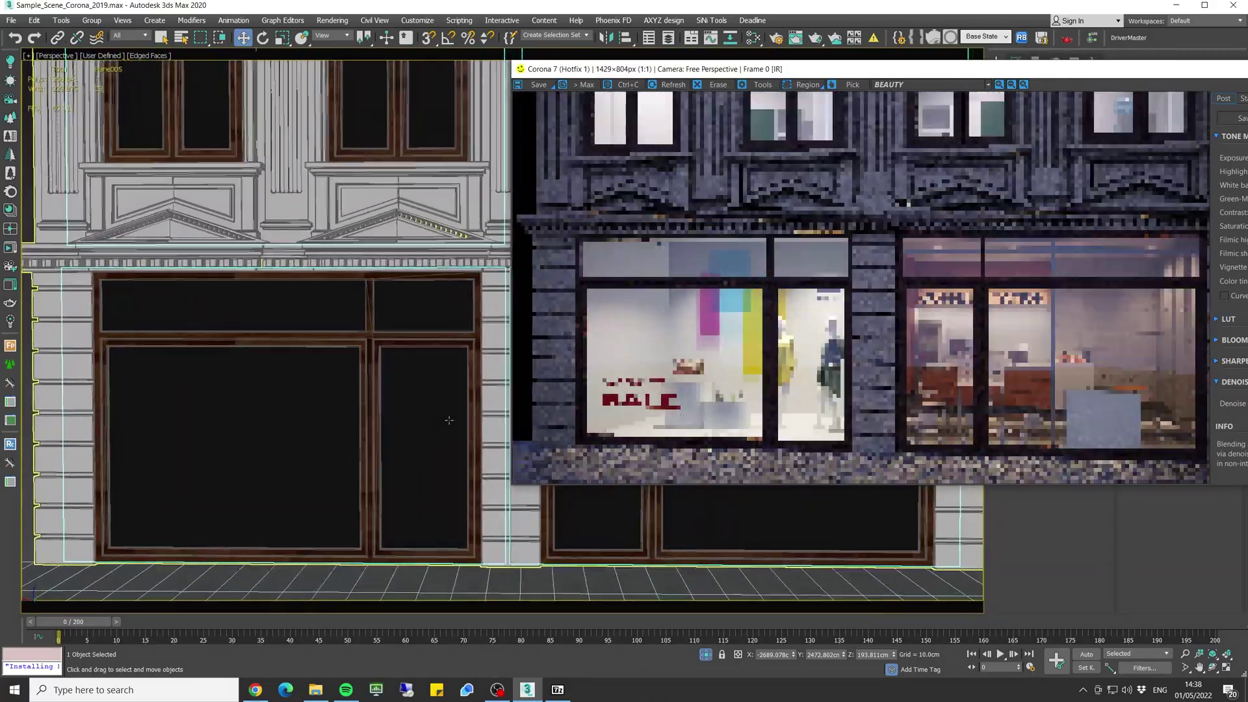
scroll(454, 421, "up", 1)
scroll(455, 421, "up", 1)
scroll(452, 421, "up", 1)
scroll(452, 421, "up", 1)
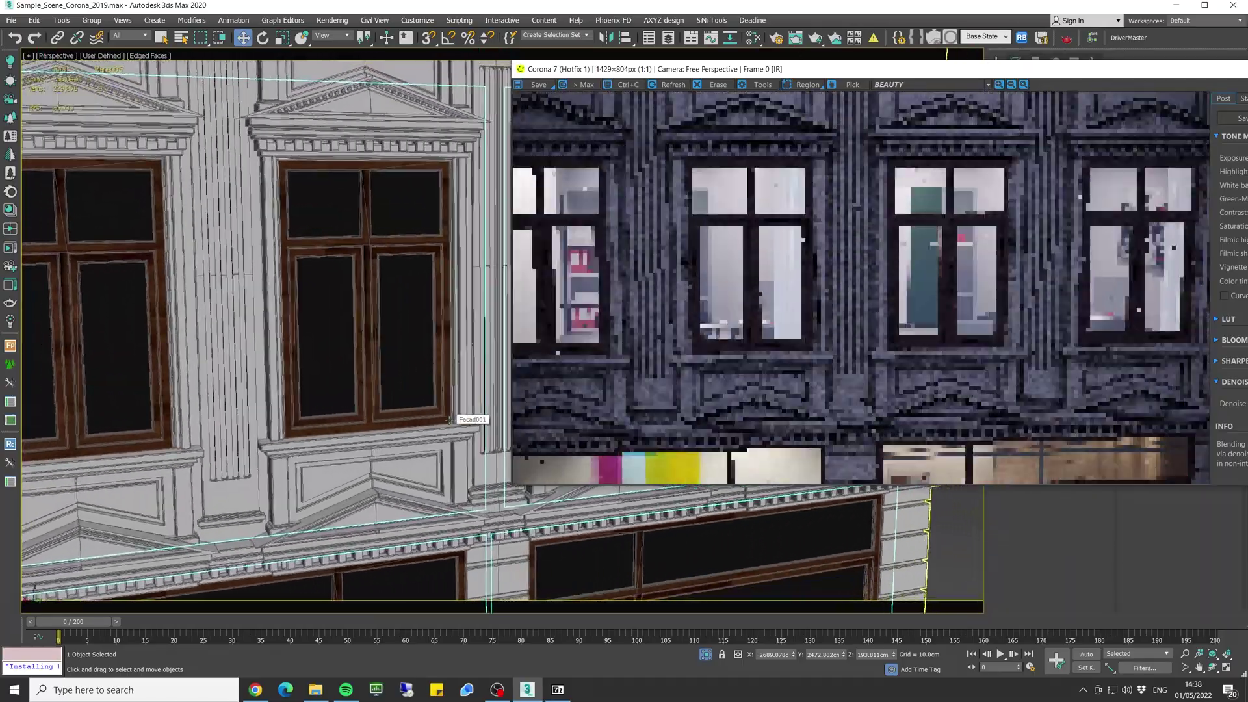
scroll(452, 422, "up", 1)
scroll(450, 420, "down", 1)
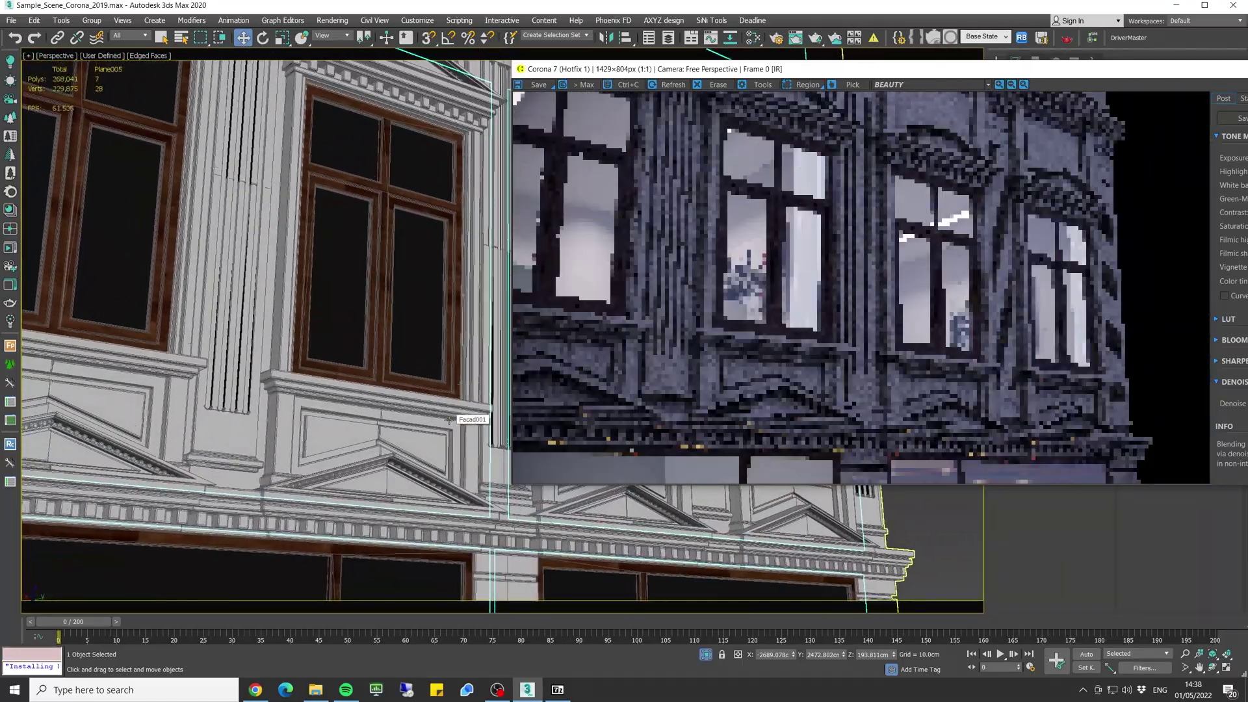
scroll(449, 420, "down", 1)
scroll(450, 420, "down", 1)
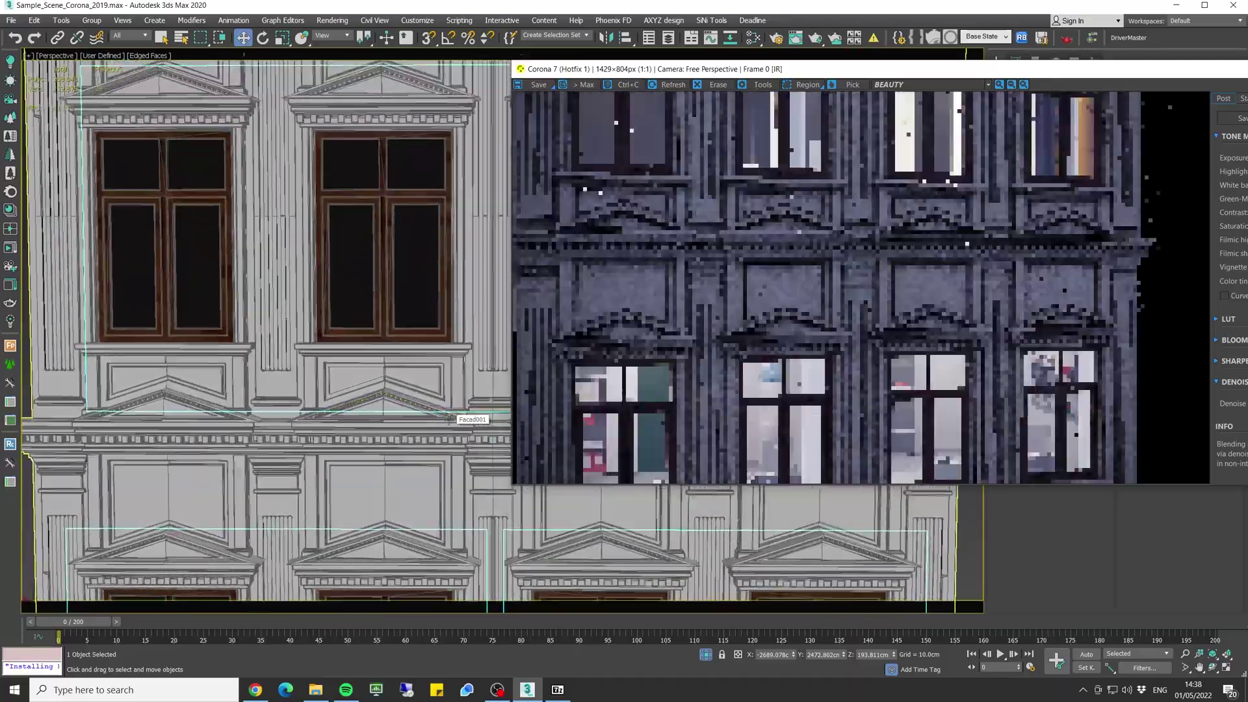